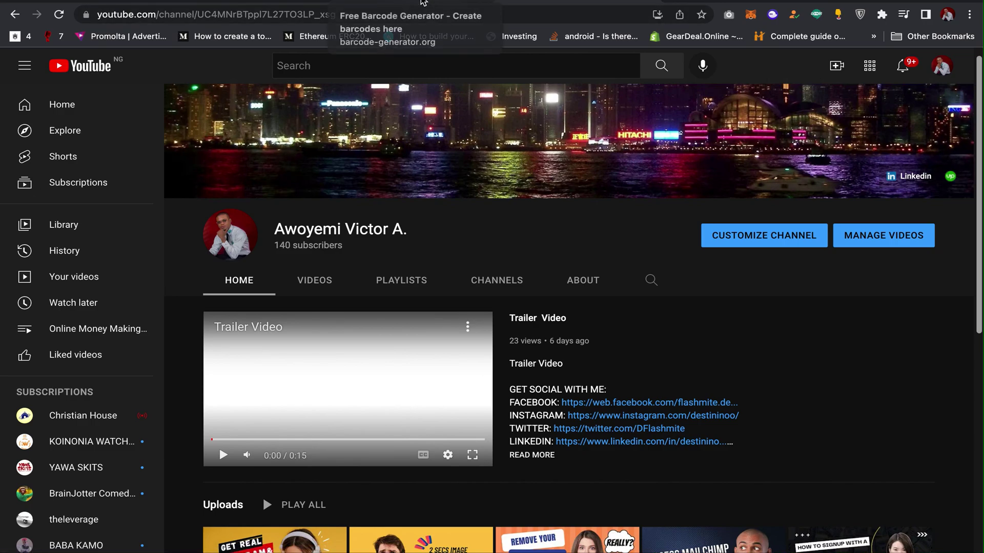
- Preview the vCard, Text, E-mail and SMS QR forms, then return to the URL form
click(422, 3)
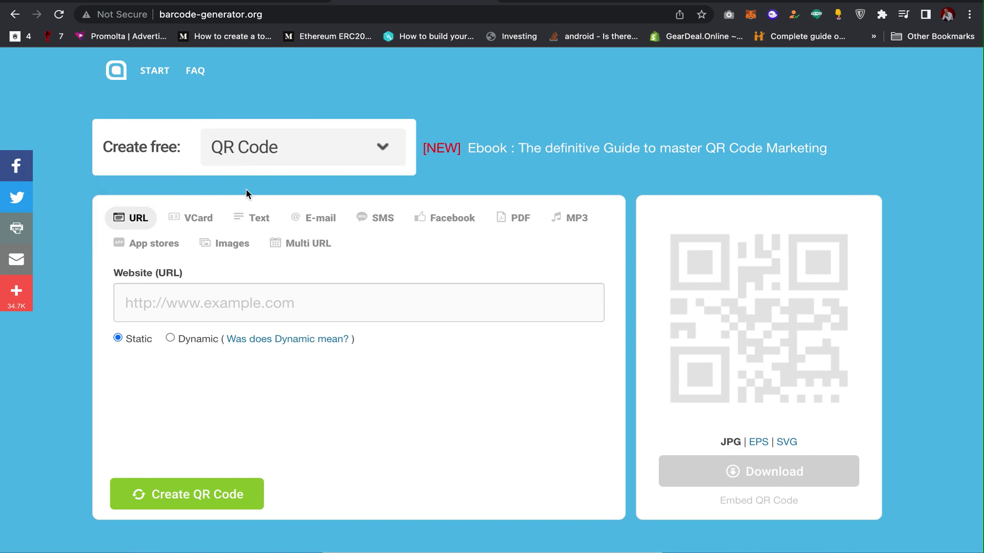
click(196, 223)
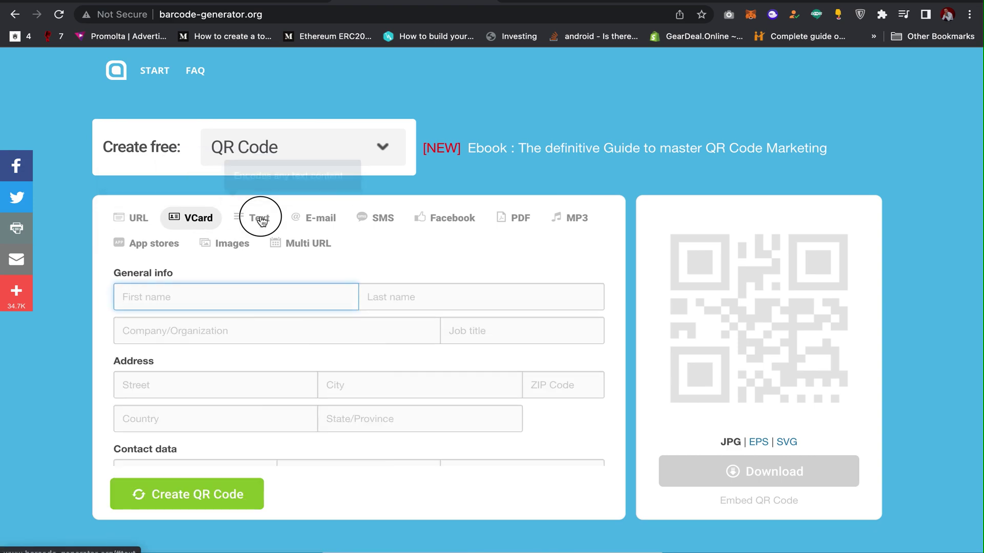
click(260, 219)
click(311, 222)
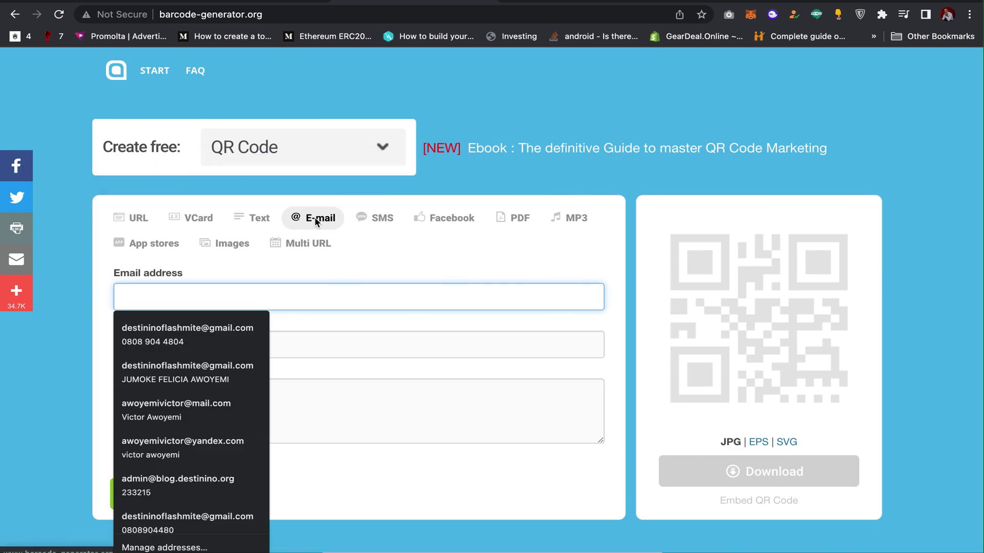
click(382, 221)
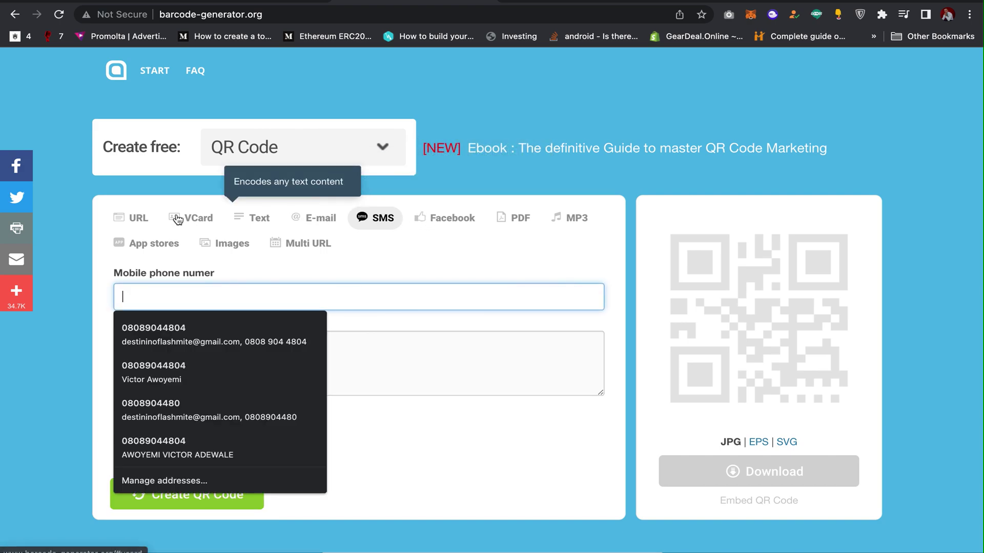
click(132, 223)
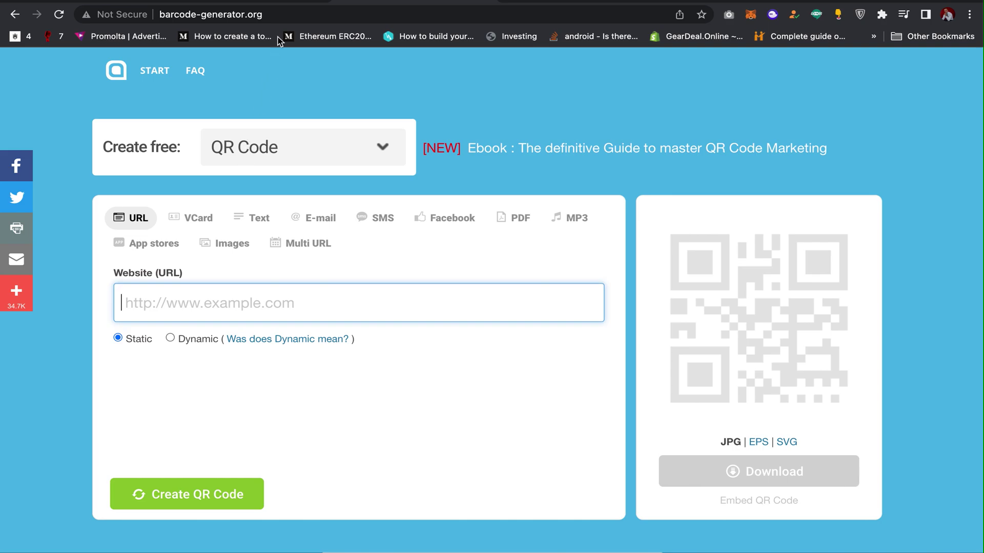
- Open the LinkedIn profile, copy its URL, and go back to the generator's website field
click(287, 9)
text(linkedin)
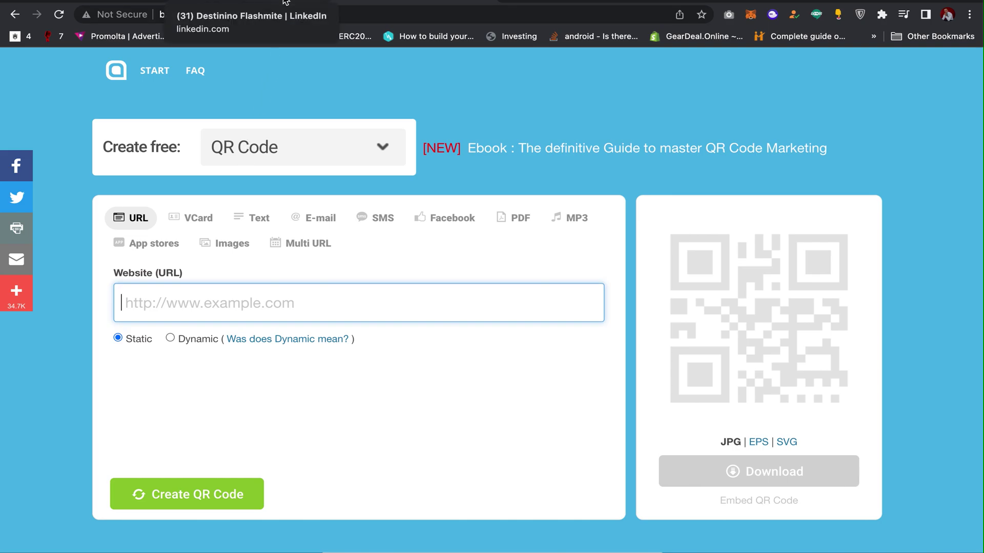
key(Return)
click(293, 11)
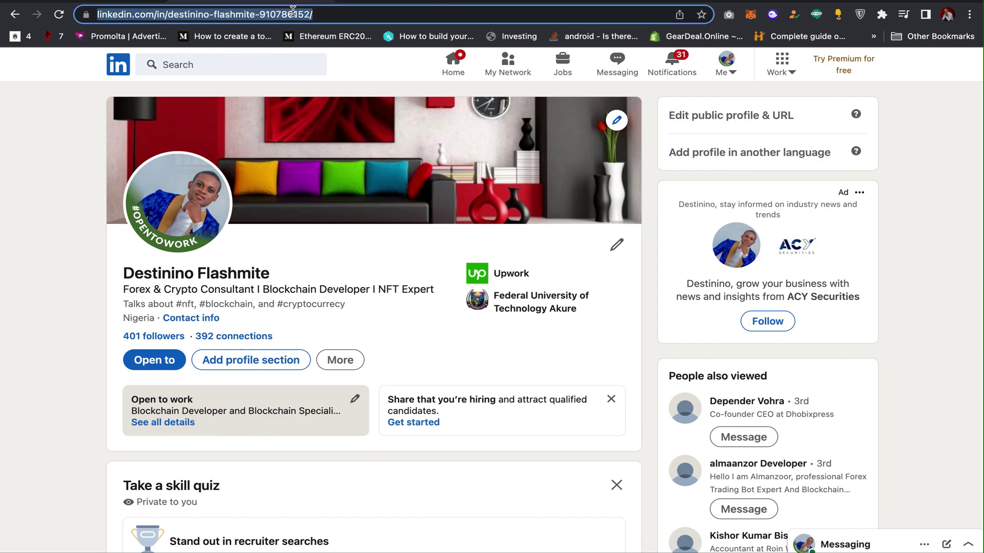
click(384, 4)
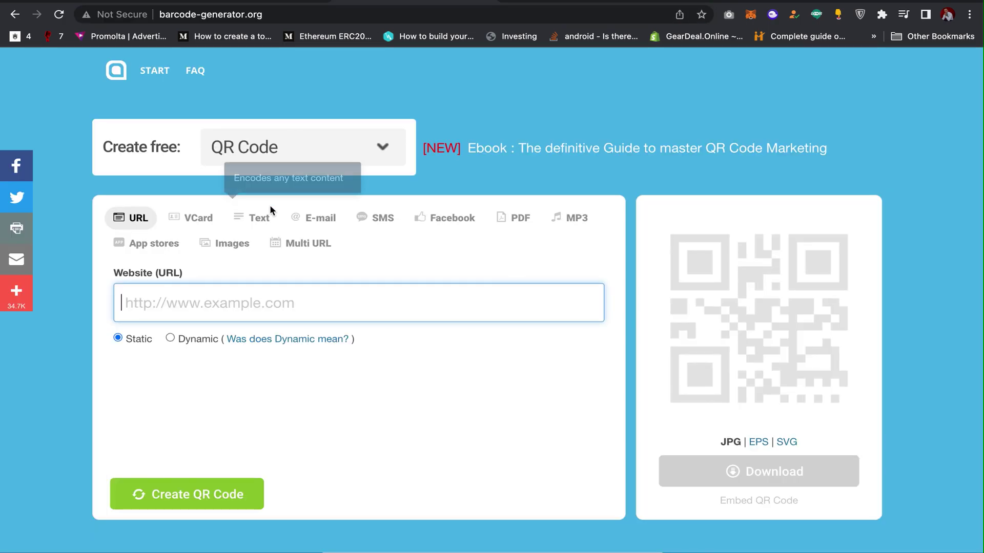
click(197, 301)
- Paste the LinkedIn profile URL into the Website field and keep the code Static after trying Dynamic
key(ctrl+v)
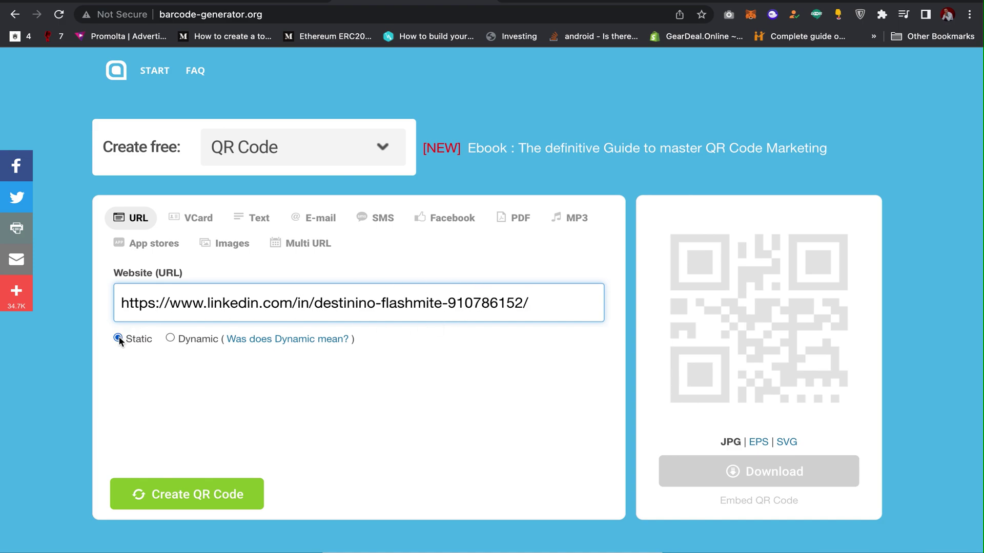
click(180, 340)
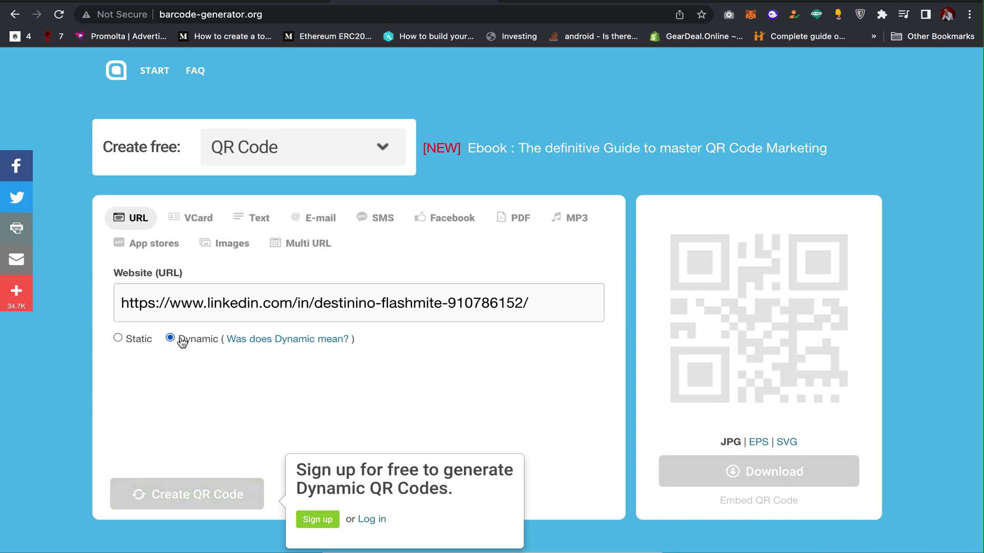
click(134, 338)
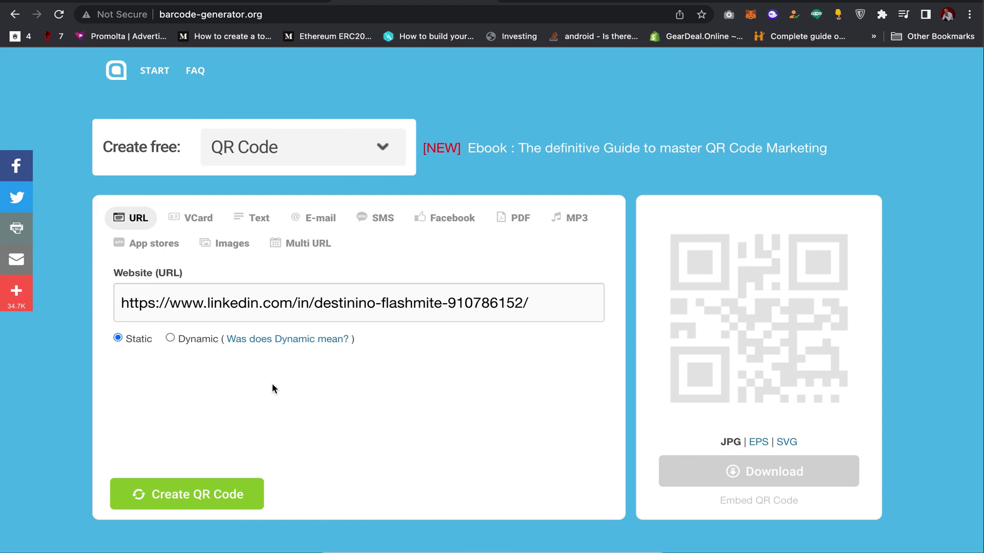
click(171, 500)
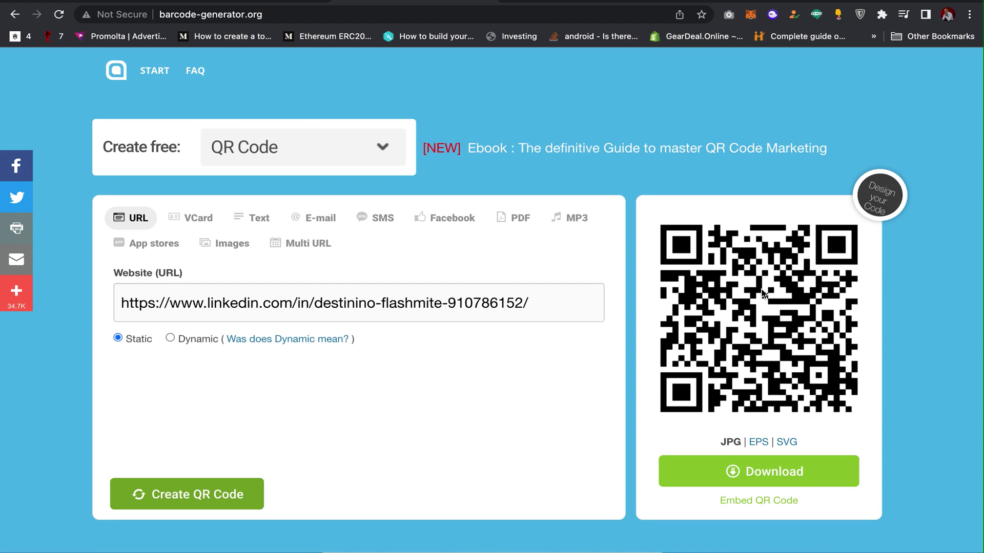
- Create the static LinkedIn QR code and bring up its save dialog
click(473, 304)
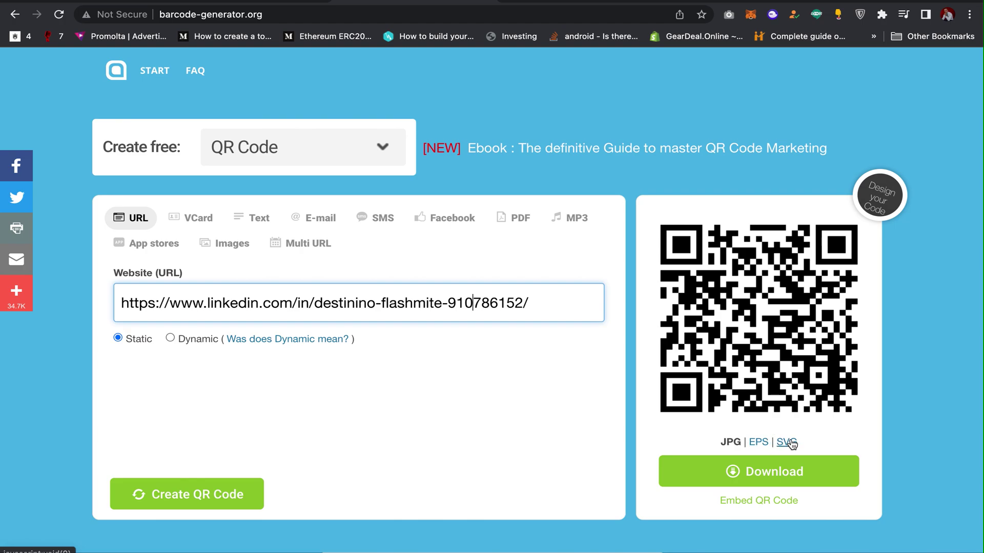
- Save the QR code as 'My QR Code' in the Downloads folder and dismiss the download popup
click(759, 474)
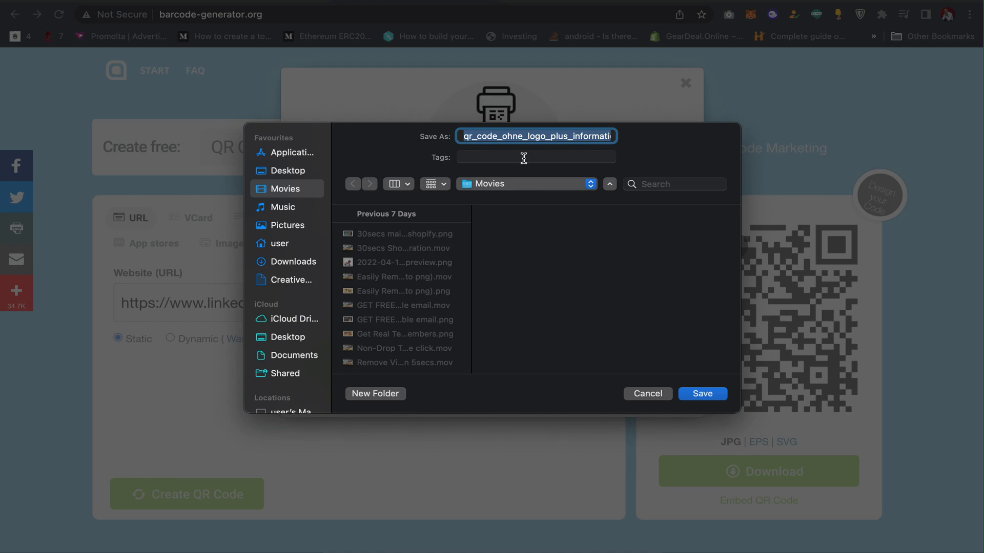
text(My )
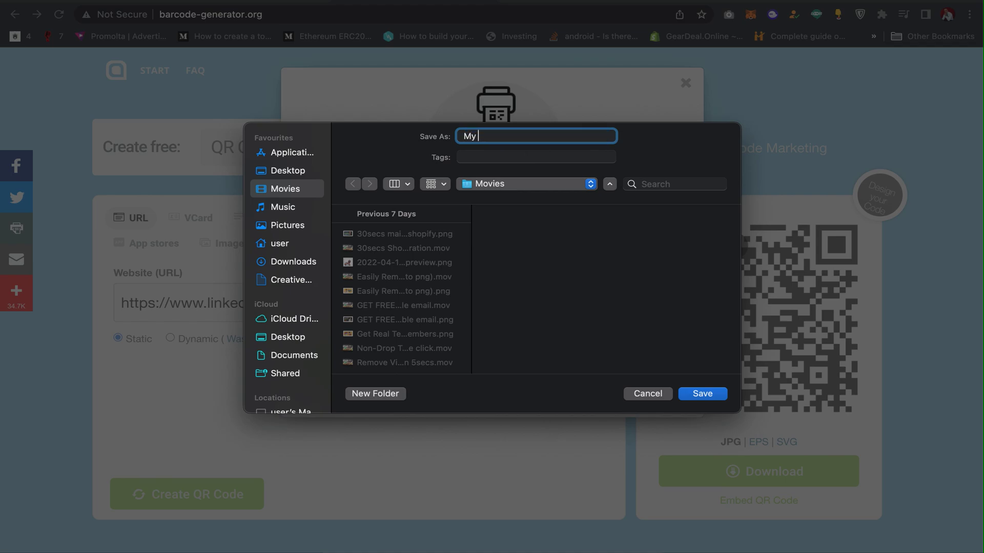
text(QR Cod)
text(e)
click(292, 264)
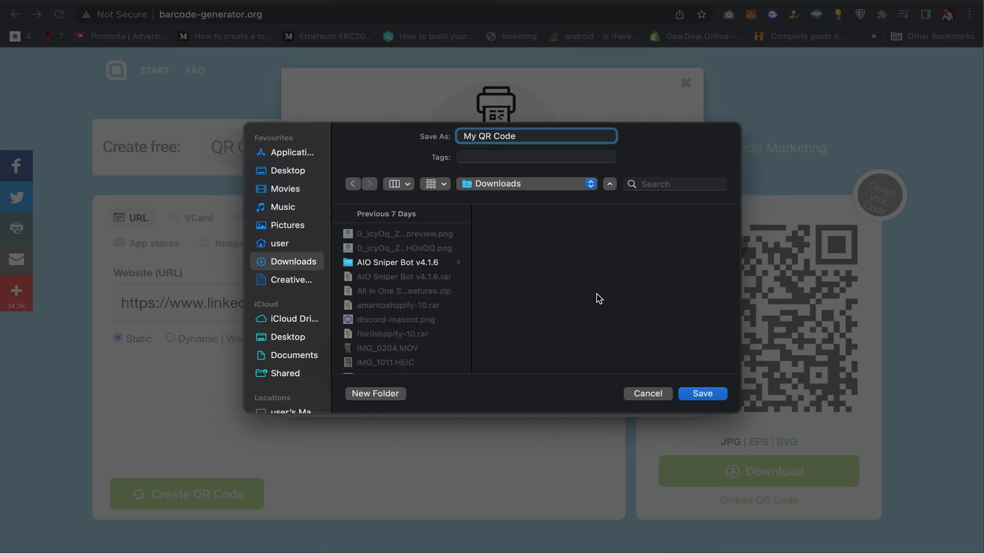
click(700, 398)
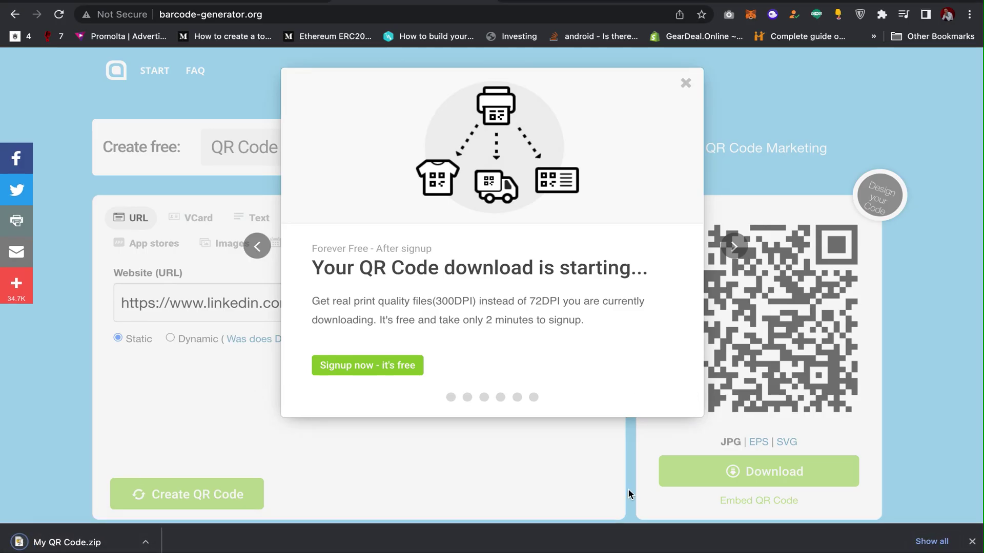
click(685, 82)
scroll(752, 319, down, 1)
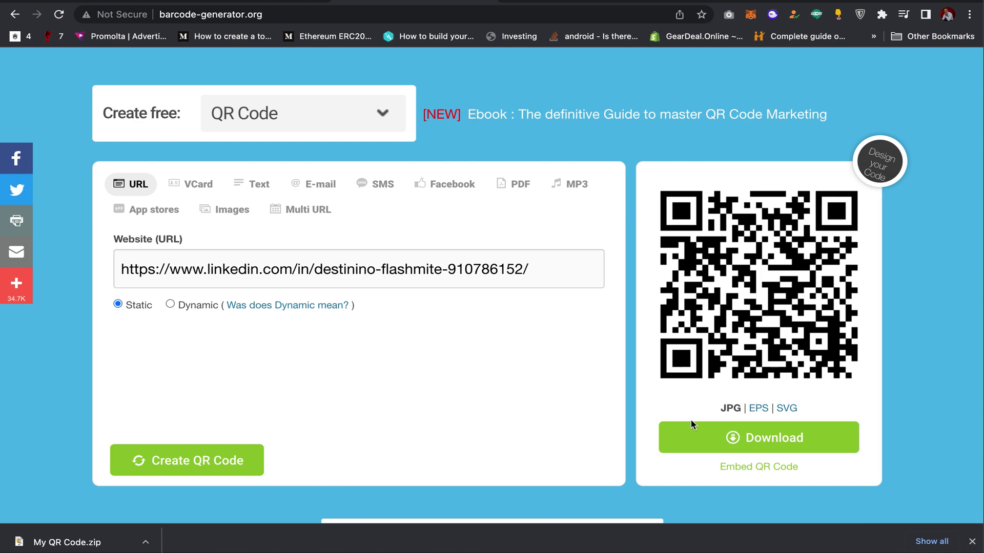
click(768, 470)
- Show the QR code's Embed HTML and highlight the entire snippet
click(758, 469)
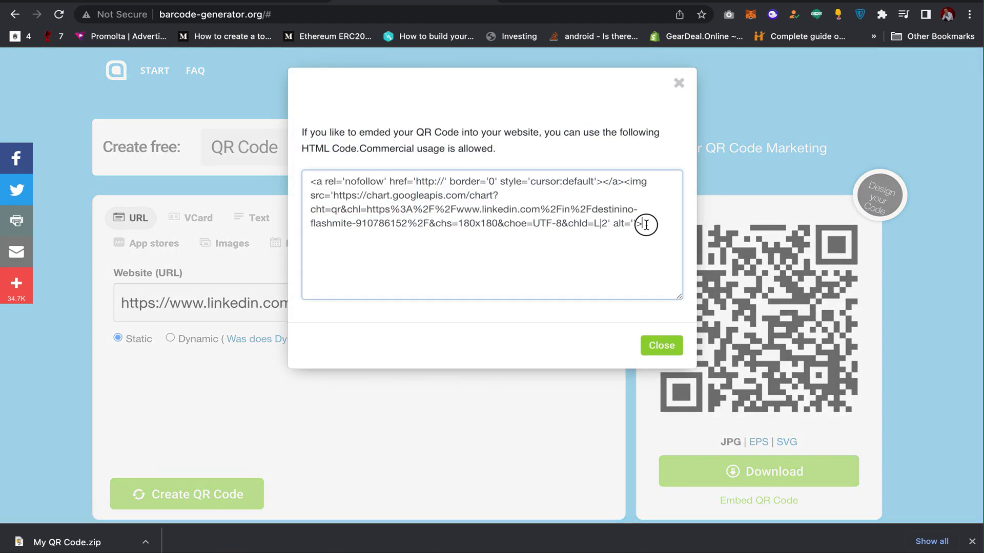
mouse_move(643, 224)
mouse_down()
mouse_move(326, 176)
mouse_move(301, 181)
mouse_up()
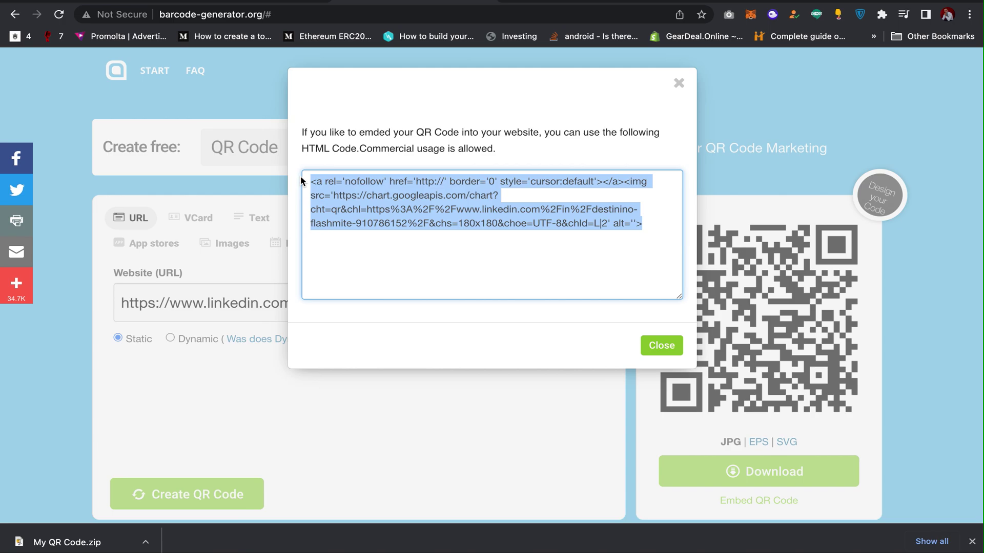